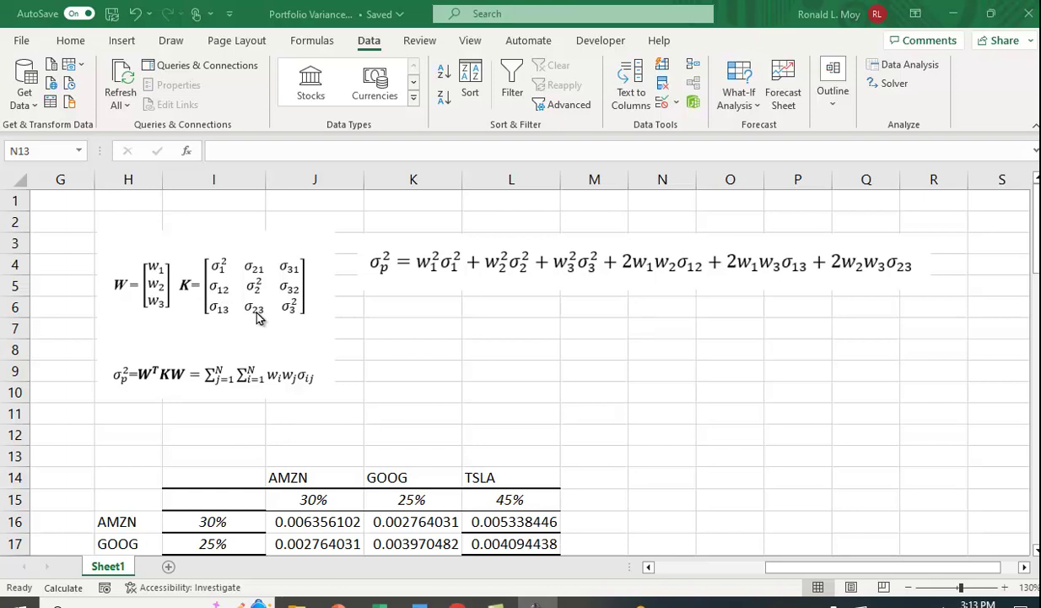
- Examine the AMZN, GOOG and TSLA return data, the portfolio variance equations and the weighted covariance matrix
scroll(525, 363, down, 1)
scroll(525, 363, down, 1)
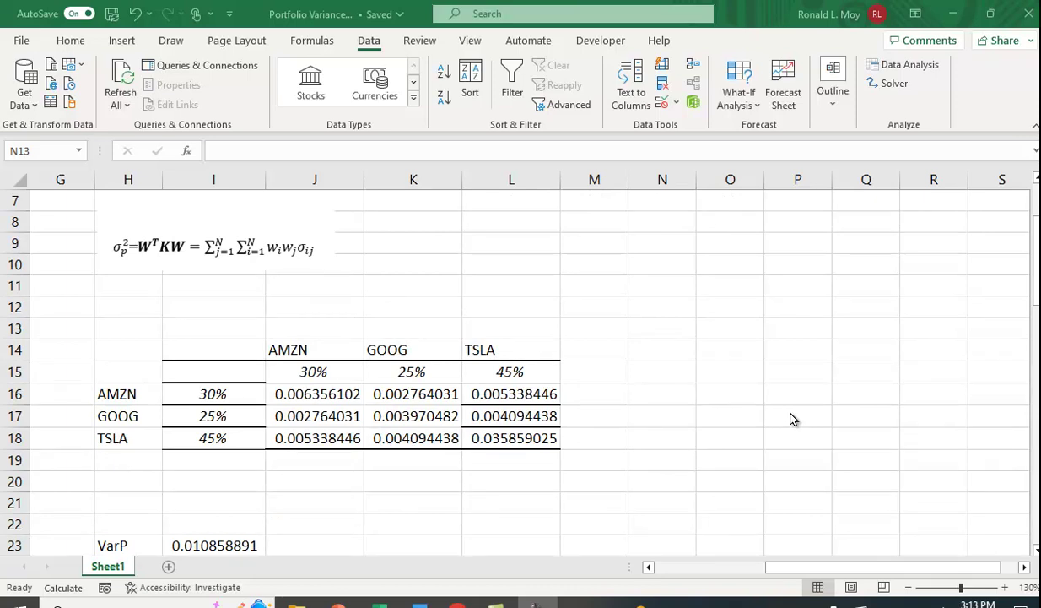
click(794, 570)
drag(783, 572, 676, 570)
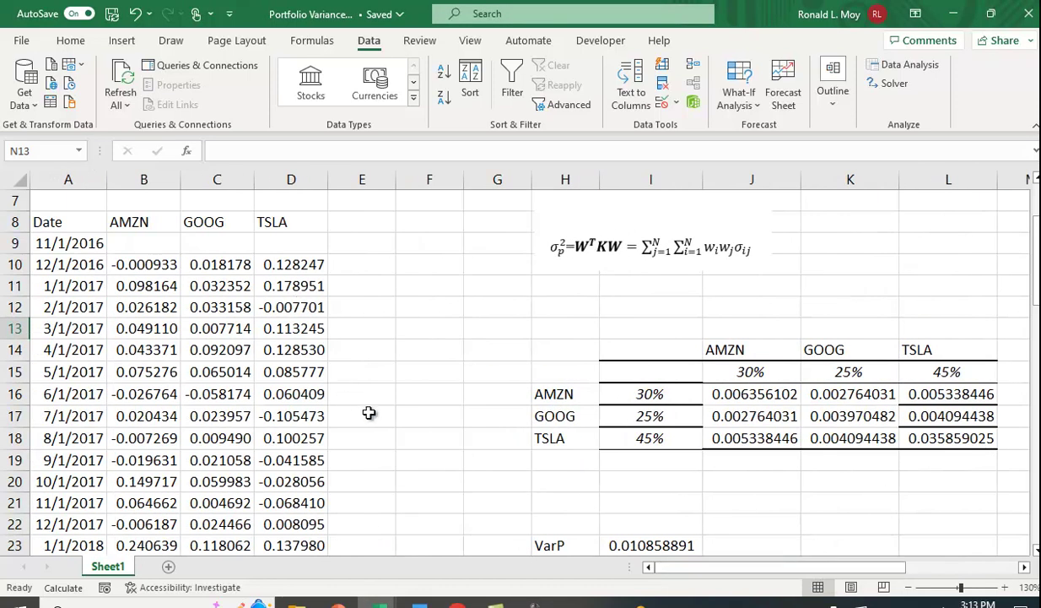
drag(720, 575, 851, 575)
scroll(770, 460, up, 2)
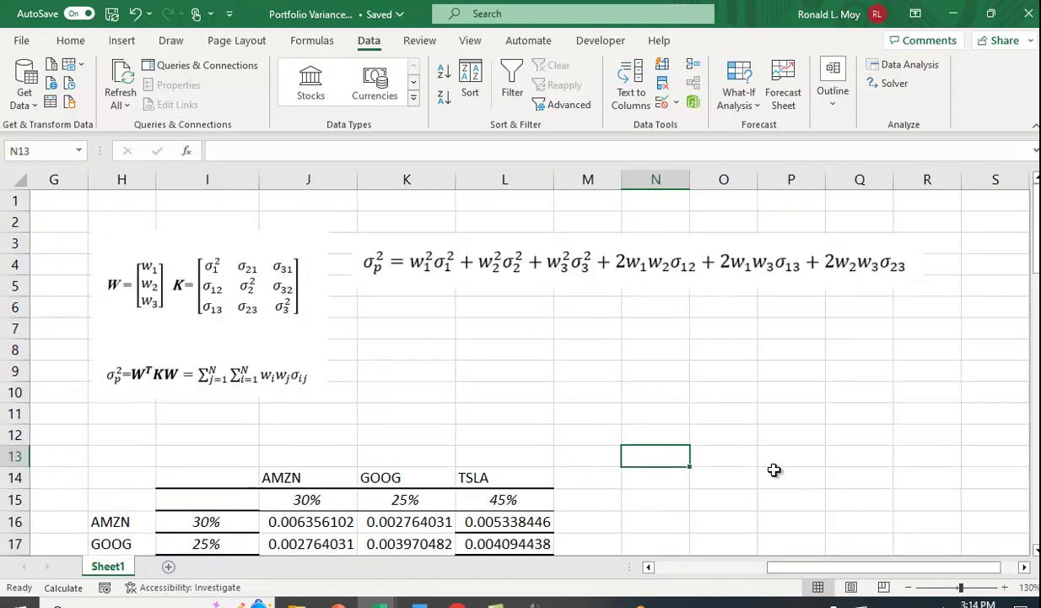
scroll(775, 470, down, 2)
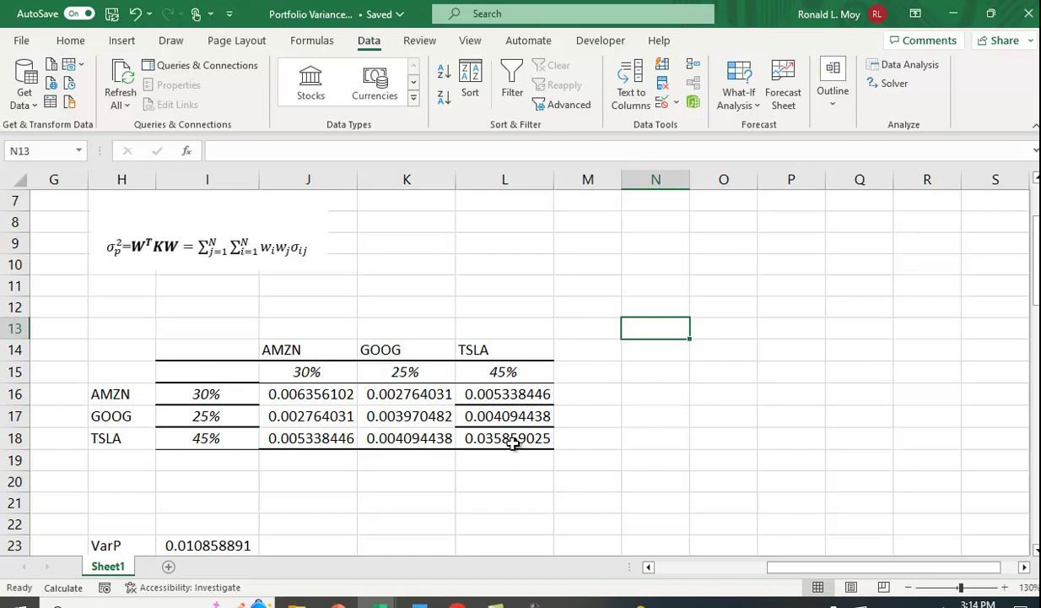
- Inspect the mirrored off-diagonal covariance cells of the AMZN, GOOG and TSLA matrix in J16:L18
click(309, 419)
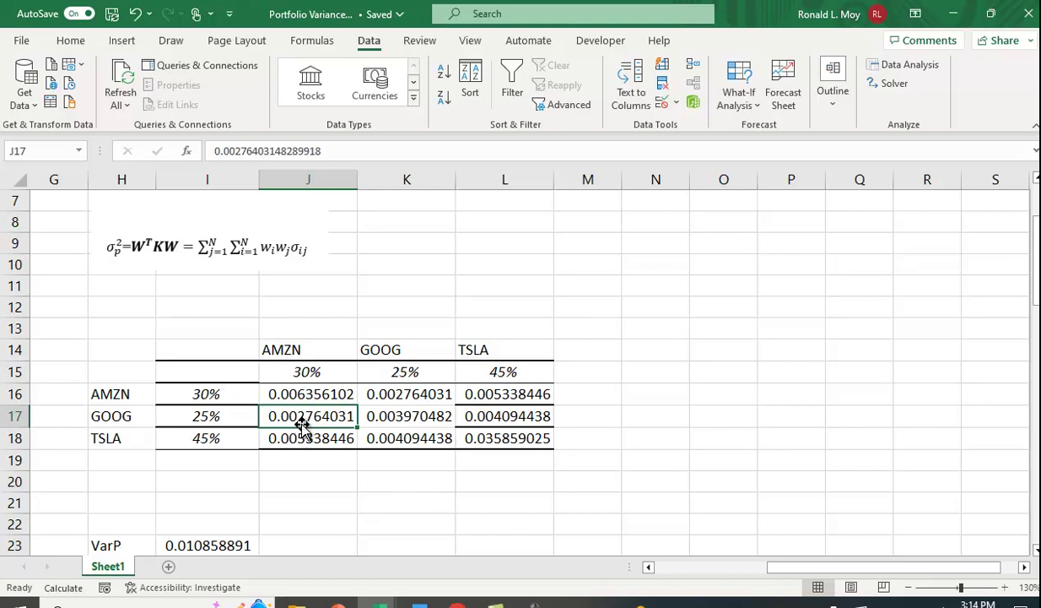
click(403, 398)
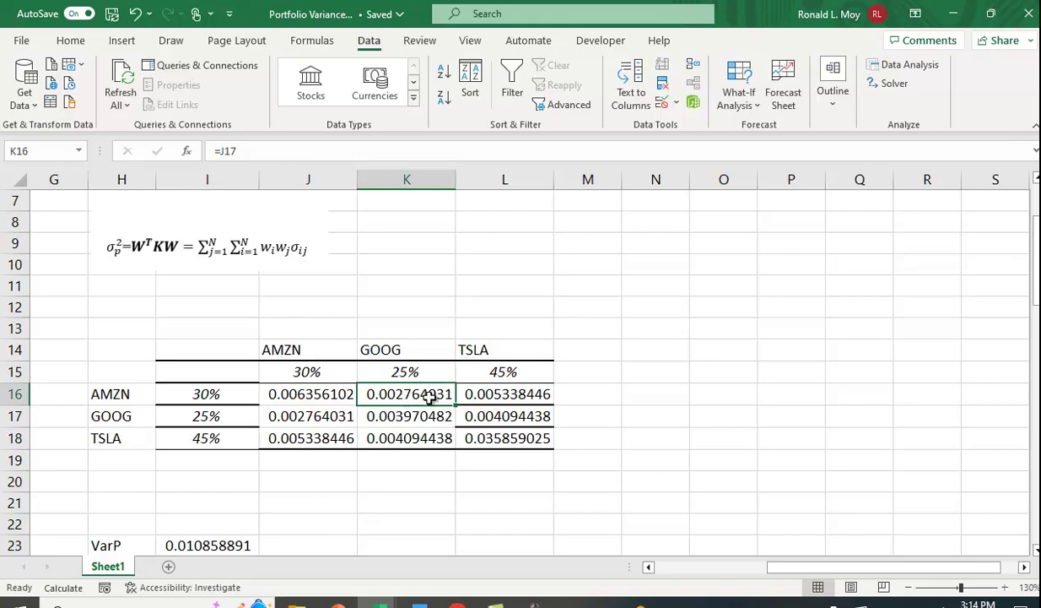
click(331, 439)
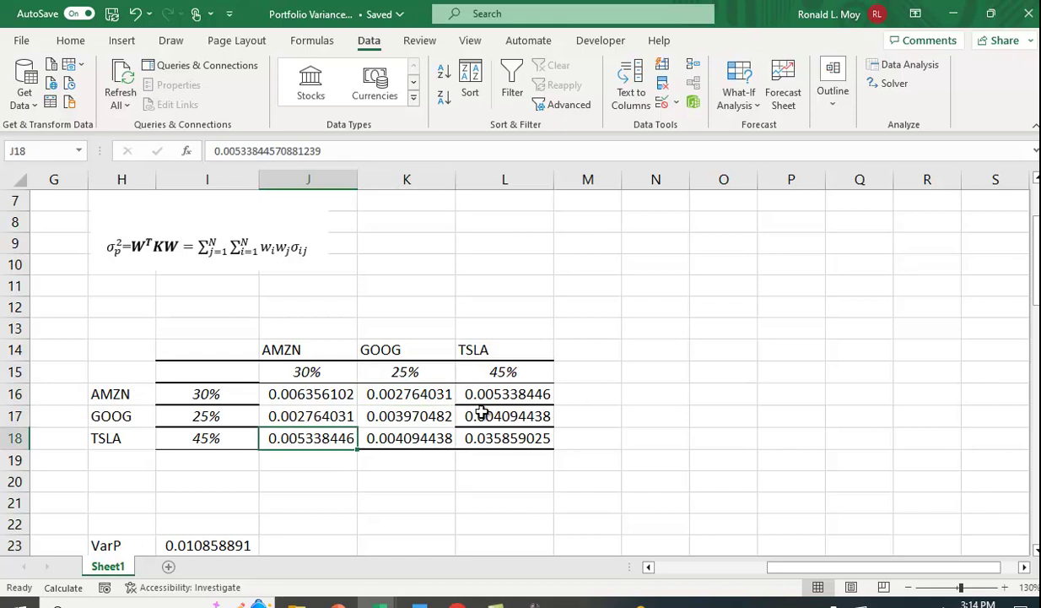
click(474, 394)
click(409, 435)
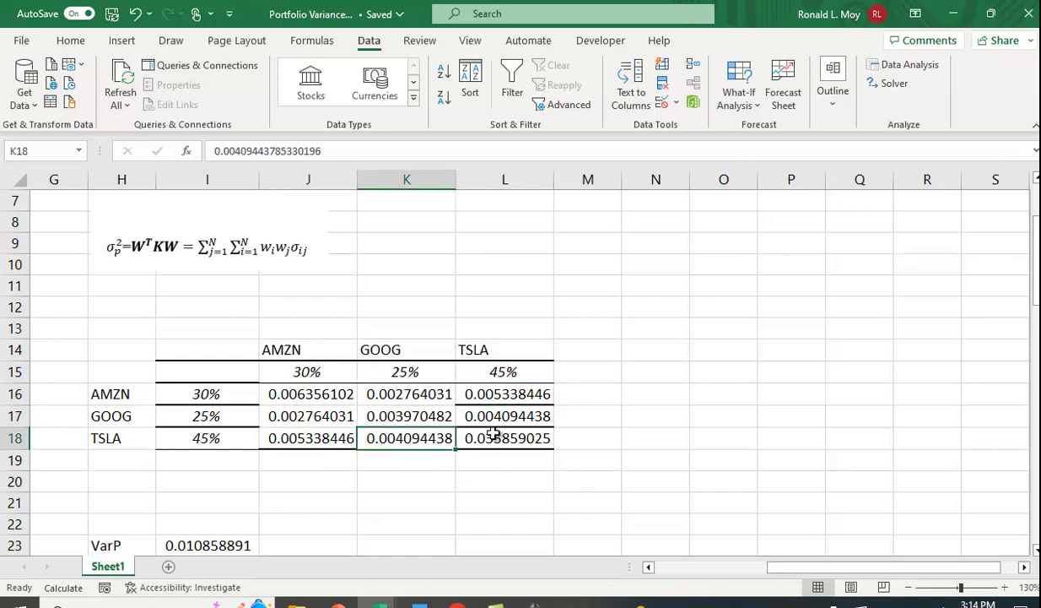
click(501, 413)
click(743, 423)
- Inspect the VarP formula in I23 with worksheet formulas temporarily shown, and compare it with the expanded three-asset variance equation
scroll(742, 426, down, 1)
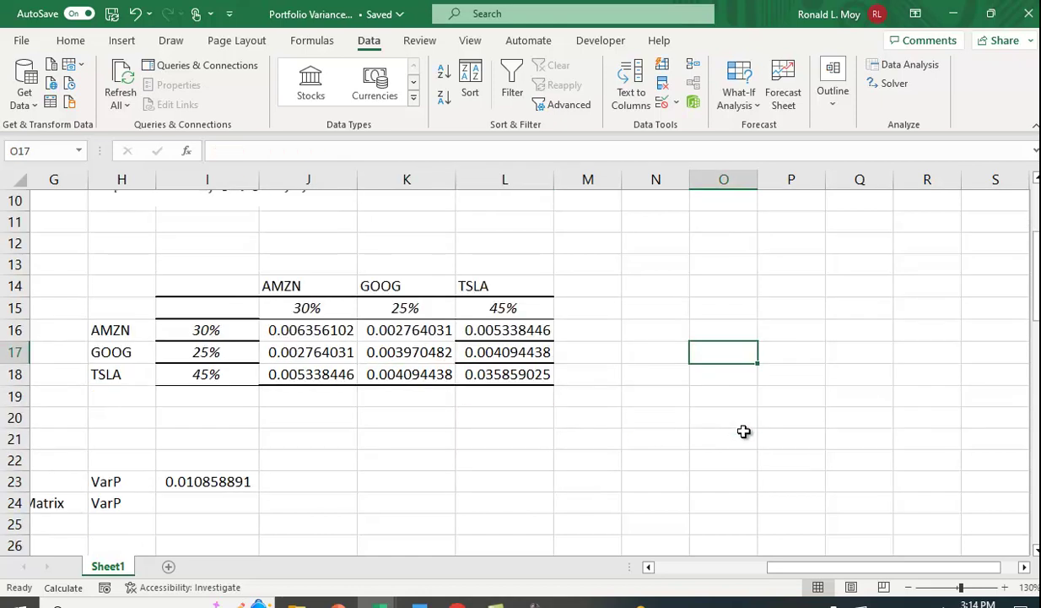
click(221, 482)
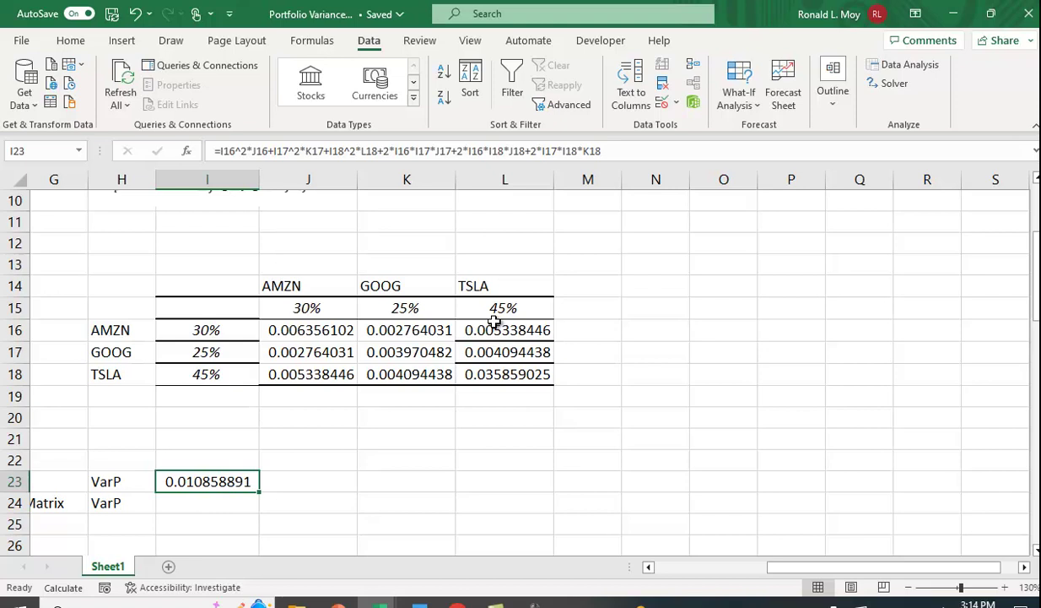
click(314, 42)
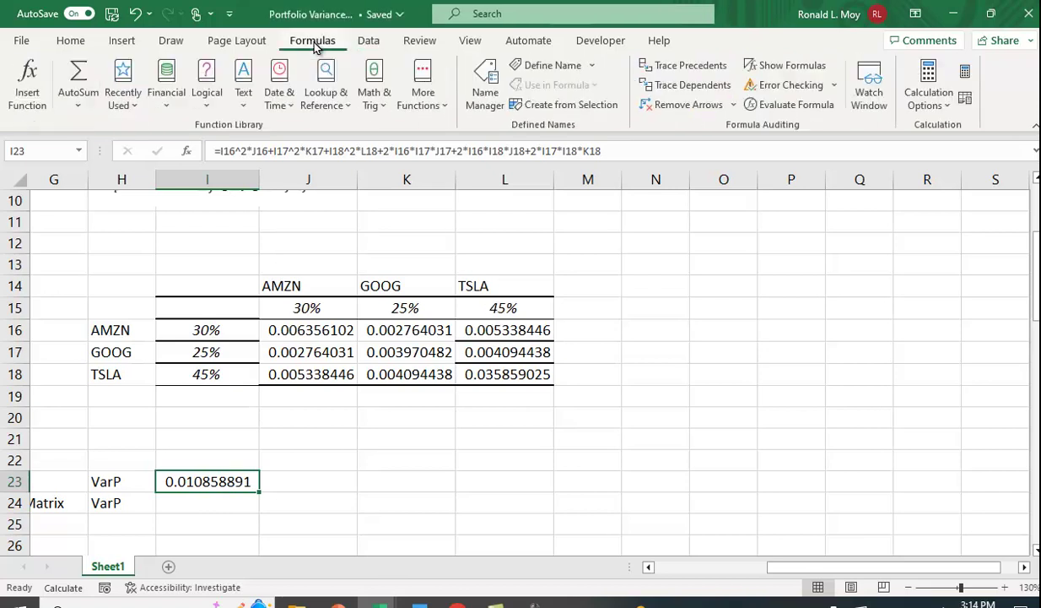
click(792, 67)
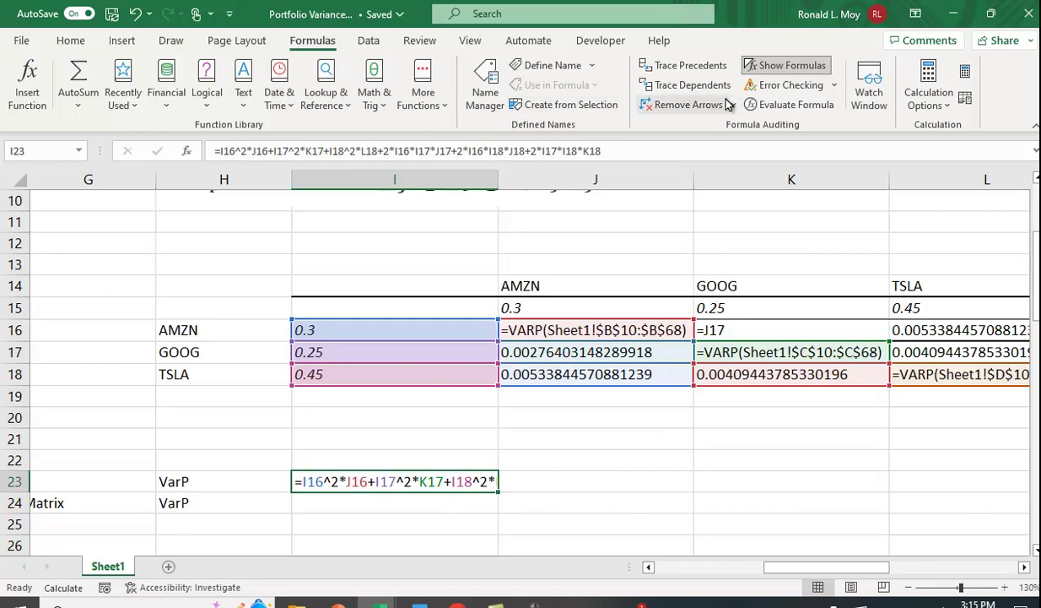
click(785, 66)
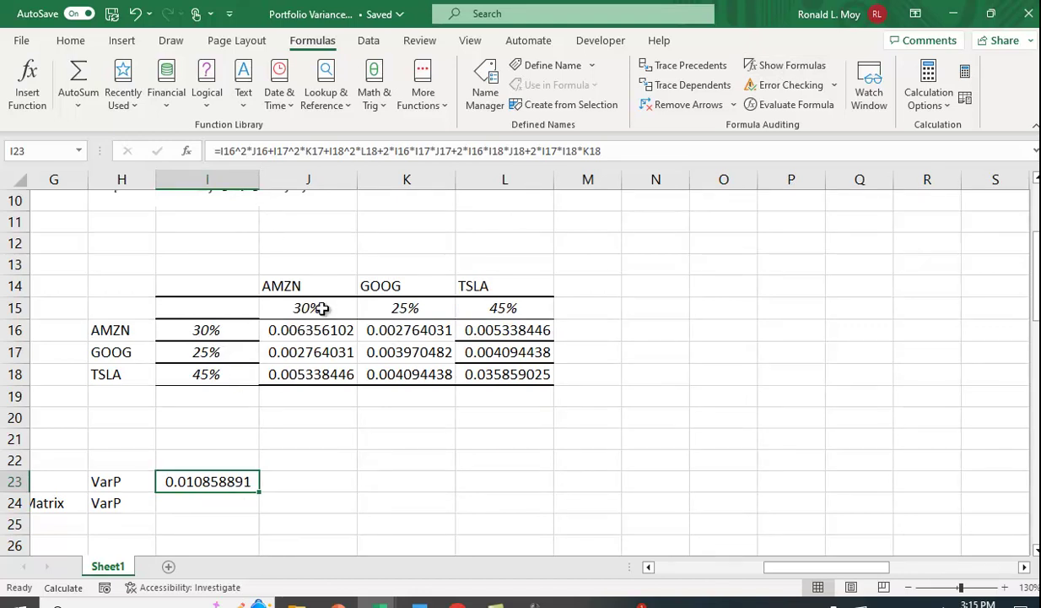
scroll(703, 325, up, 3)
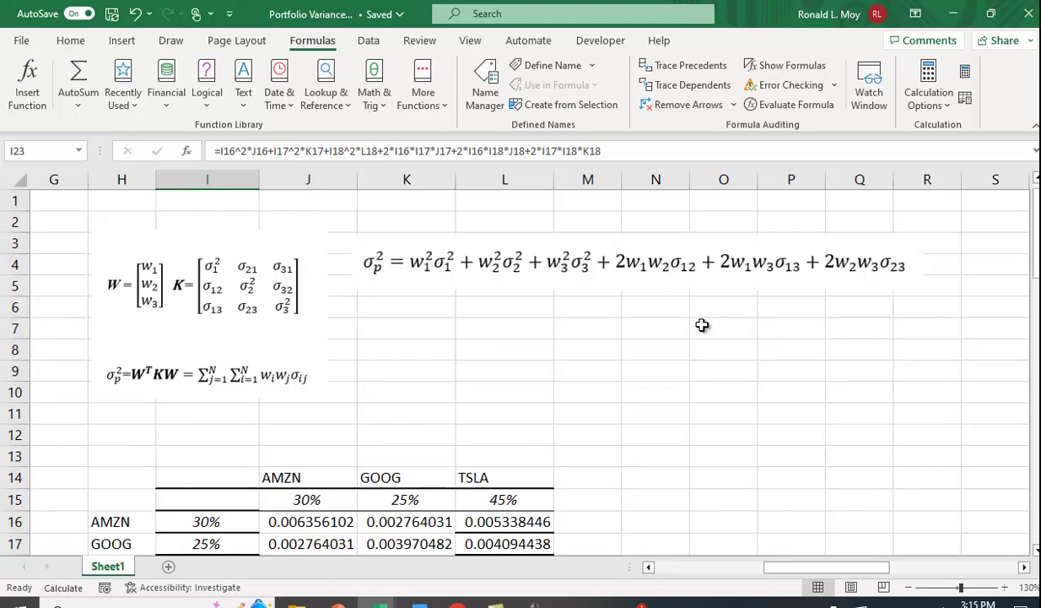
scroll(770, 368, down, 3)
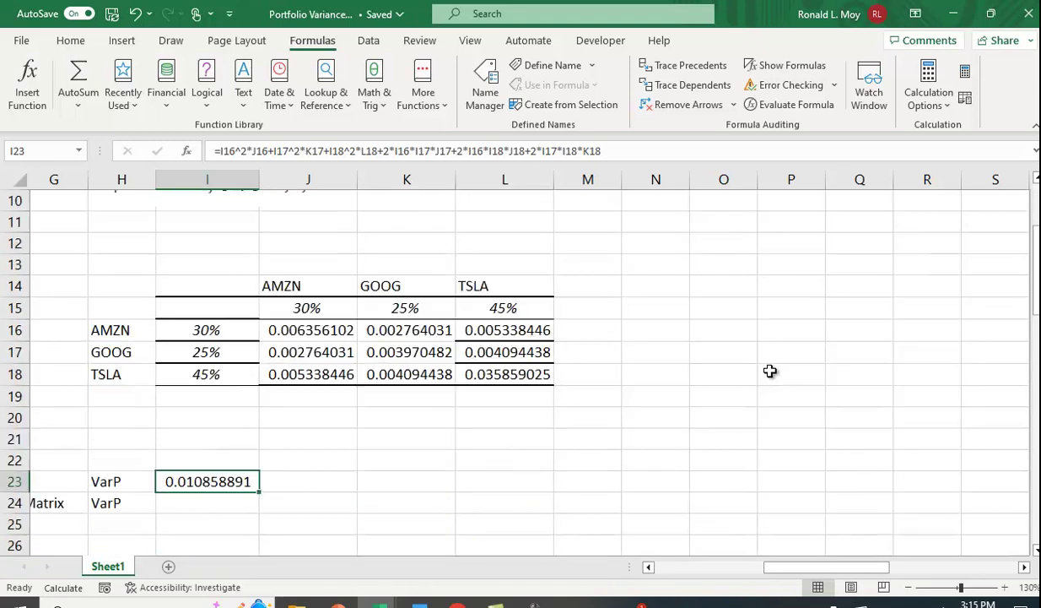
- Begin an MMULT formula in I24 for the Matrix VarP, consulting the W^T K W equation for the order of the arrays
click(216, 509)
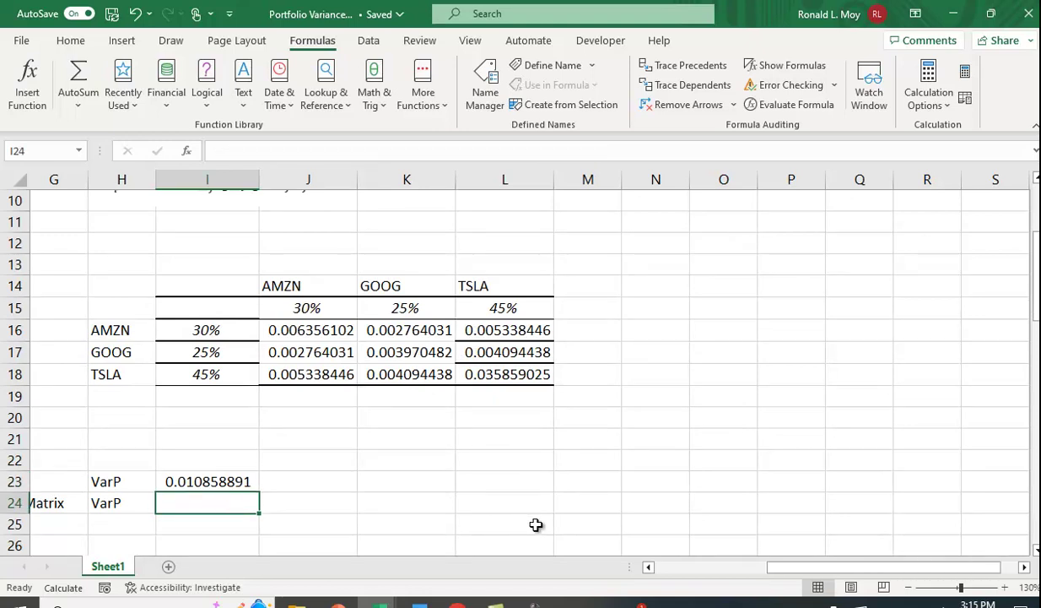
text(=)
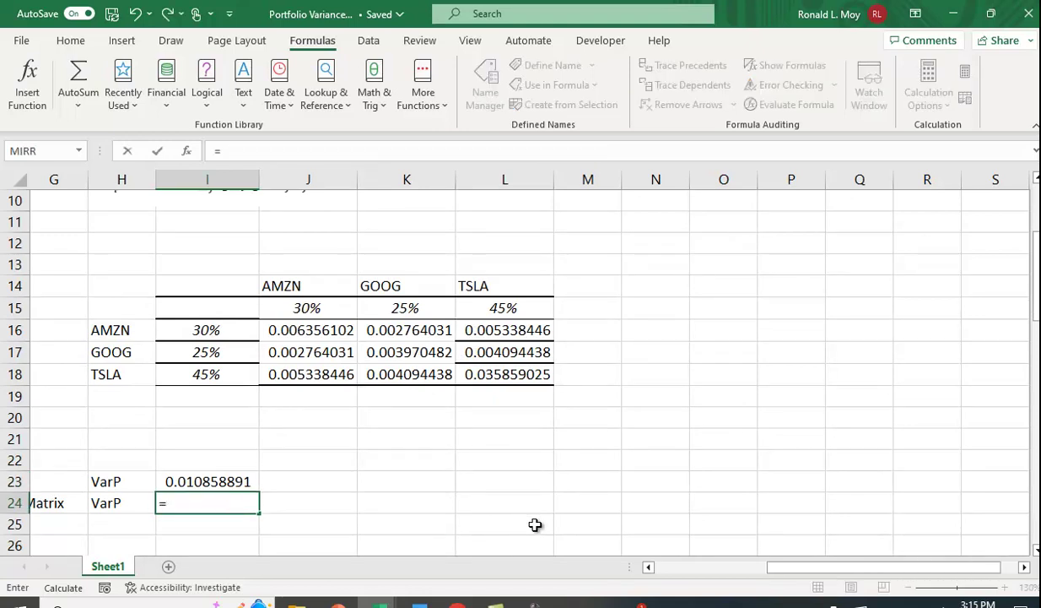
text(mm)
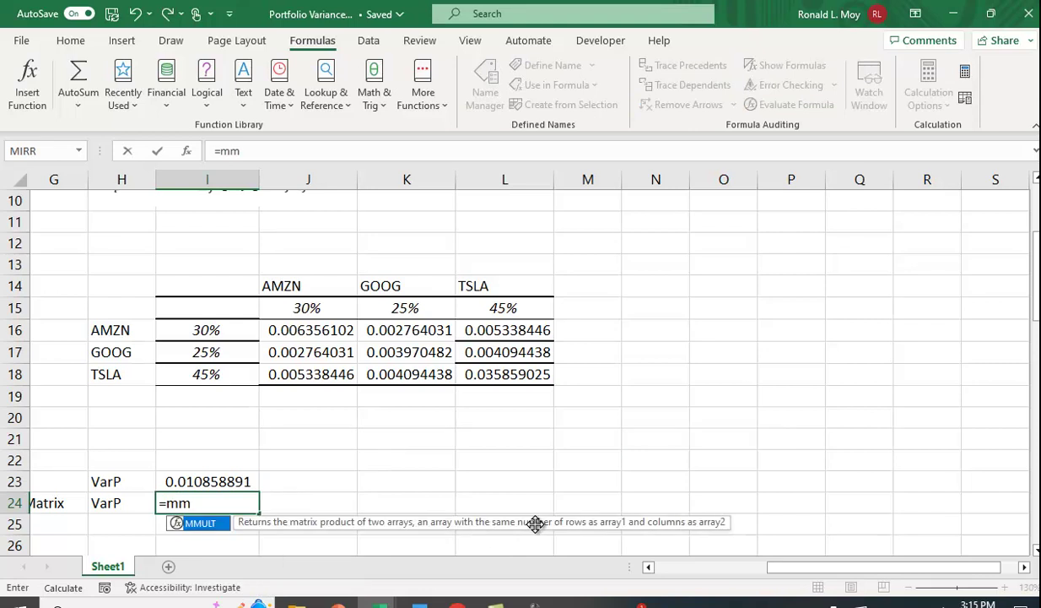
text(ult()
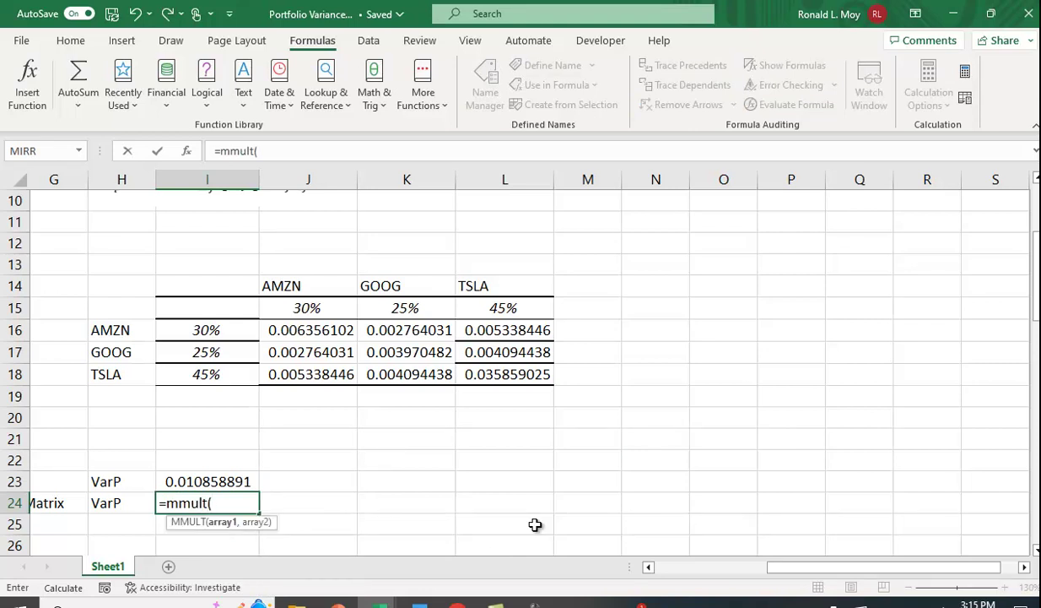
mouse_move(825, 566)
mouse_down()
mouse_move(700, 575)
mouse_move(816, 579)
mouse_up()
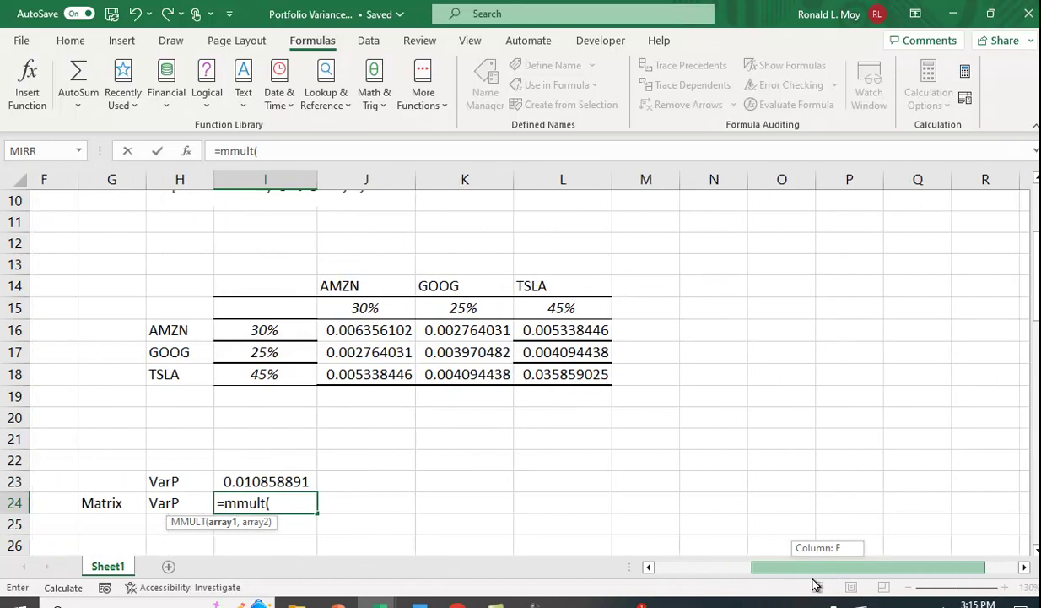
scroll(641, 441, up, 3)
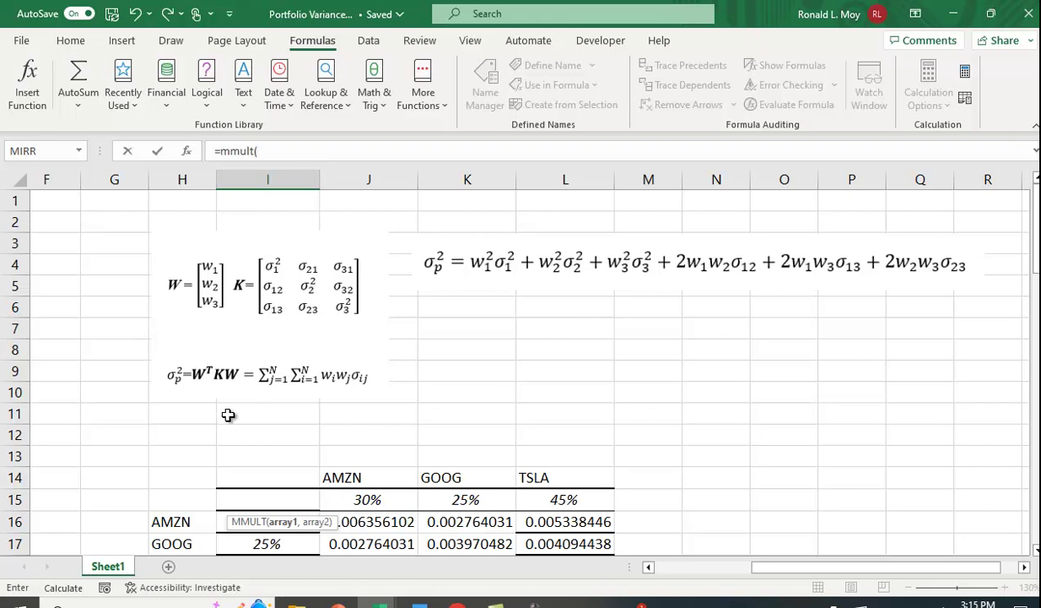
scroll(682, 445, down, 1)
scroll(682, 445, down, 2)
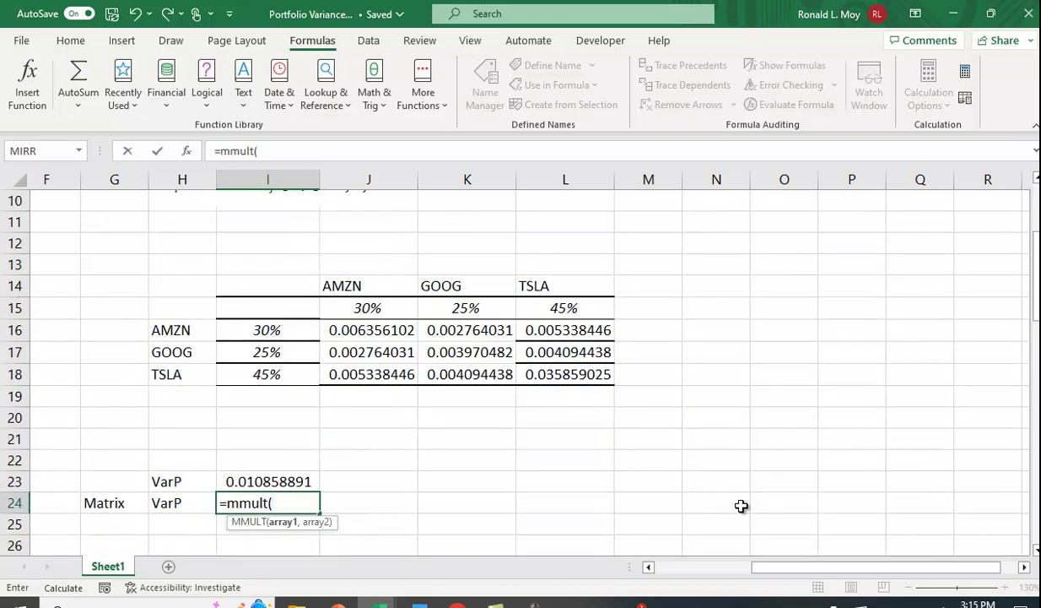
- Nest a second MMULT inside the I24 formula, with TRANSPOSE(I16:I18) of the weights as its first array
text(mmult)
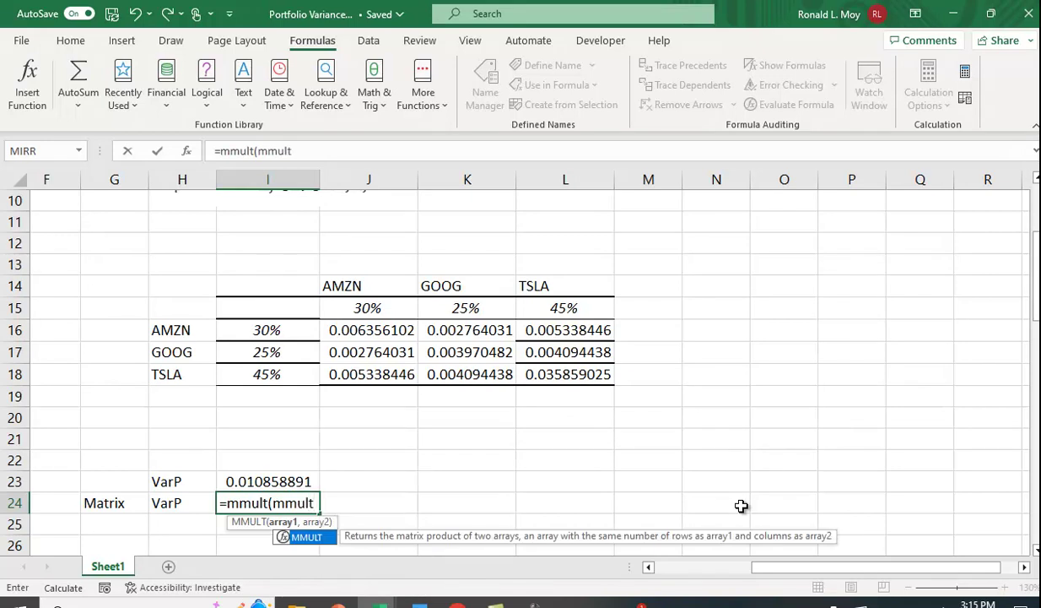
text(()
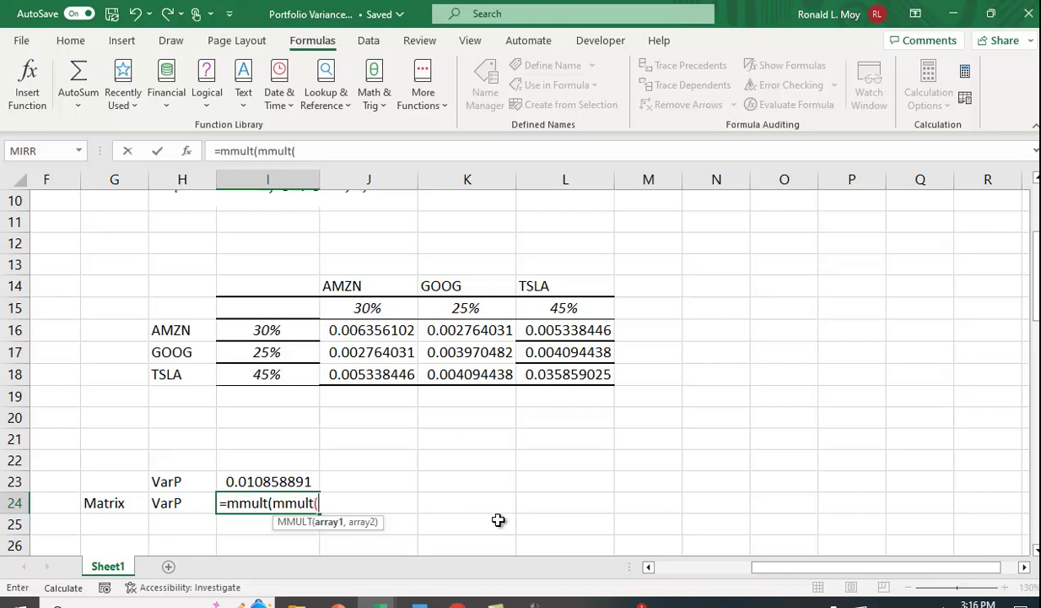
text(transpo)
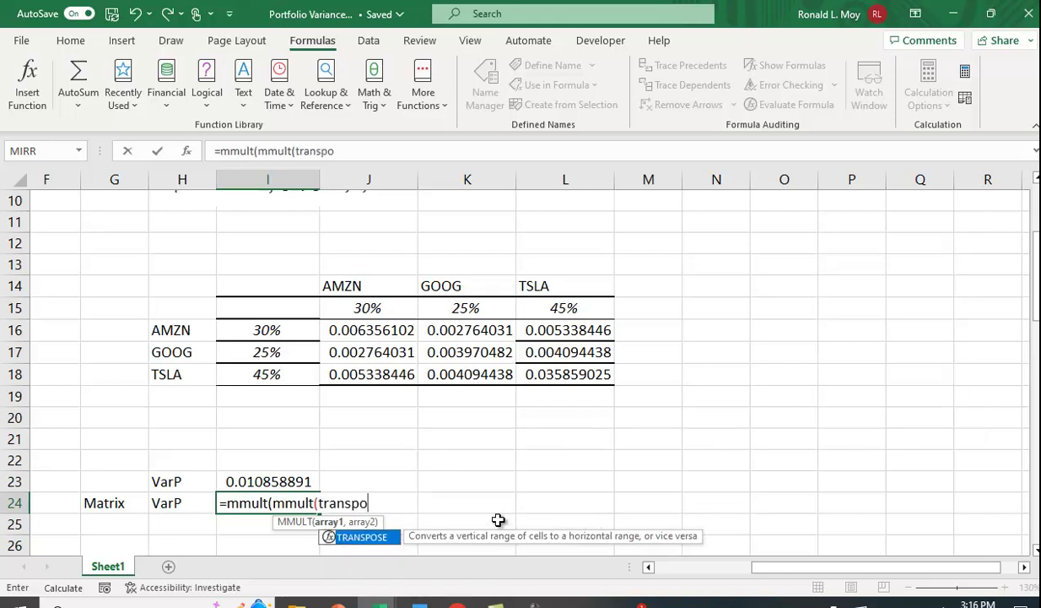
text(se()
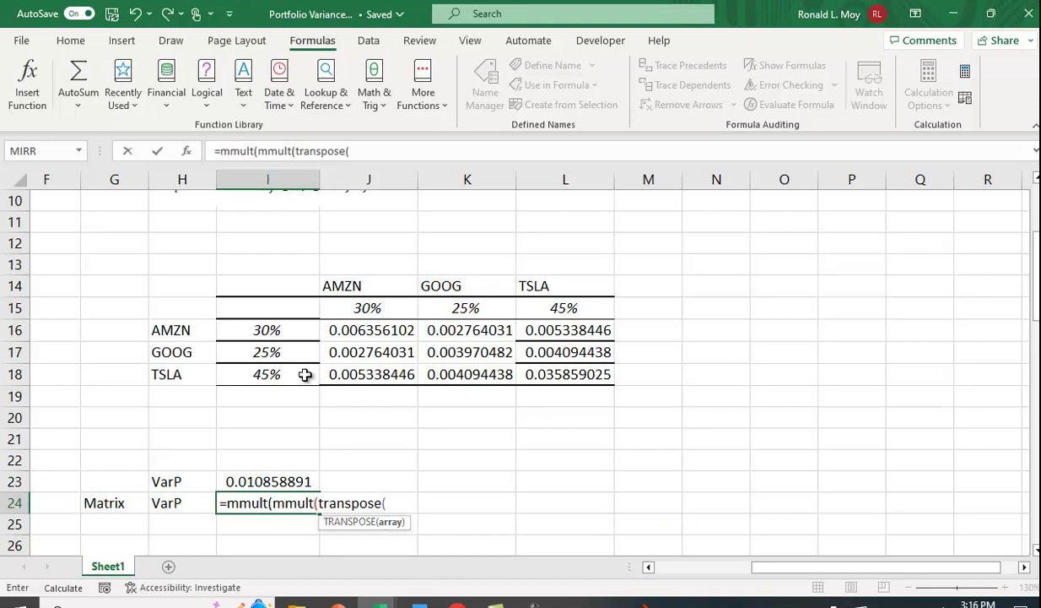
click(282, 332)
drag(282, 331, 291, 376)
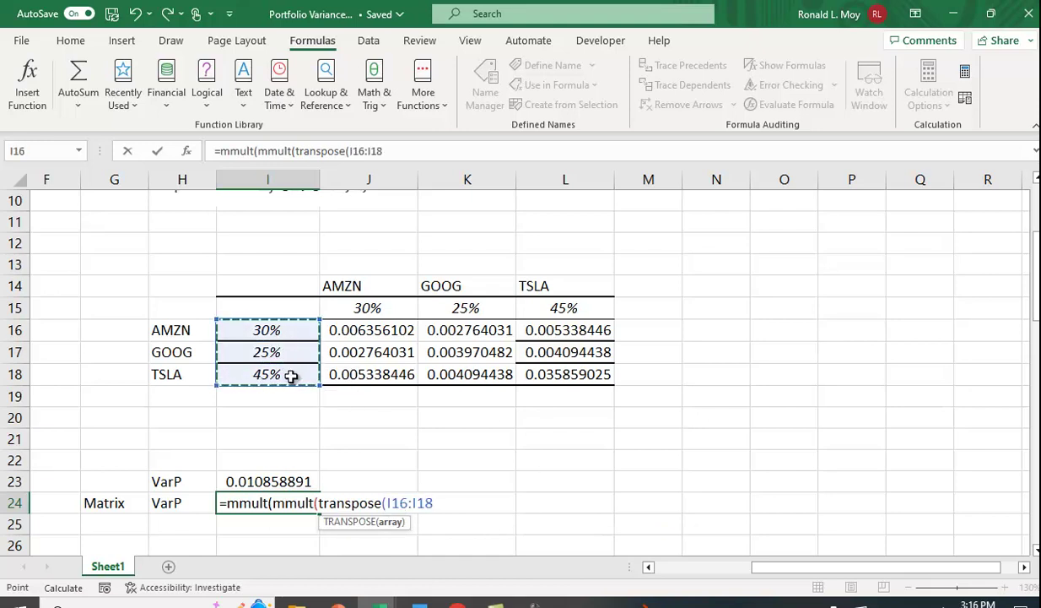
text(),)
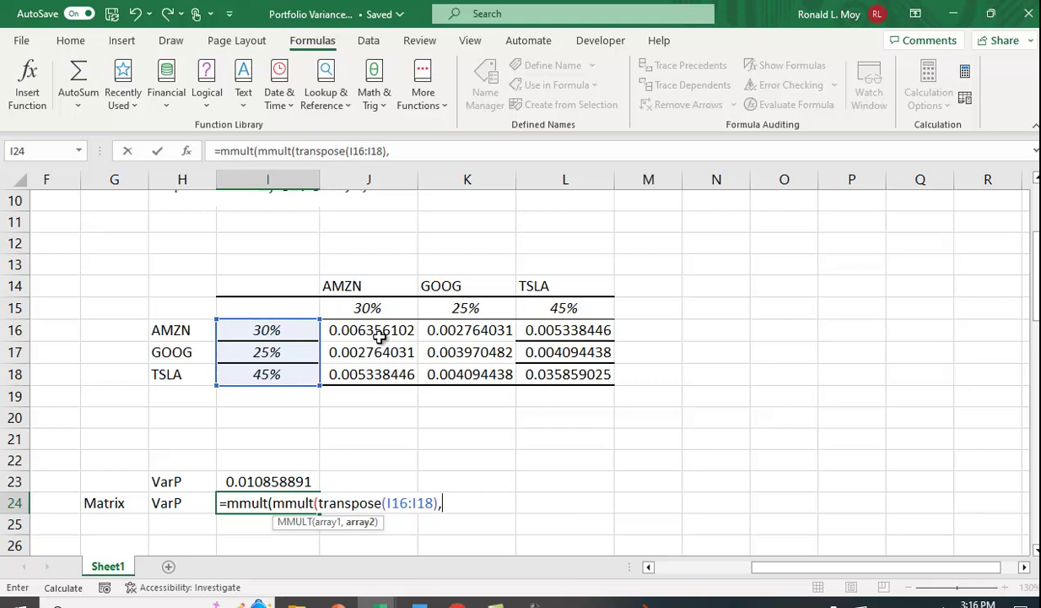
- Complete and enter the I24 formula with covariance matrix J16:L18 as the inner second array and weights I16:I18 as the outer second array
drag(368, 327, 549, 384)
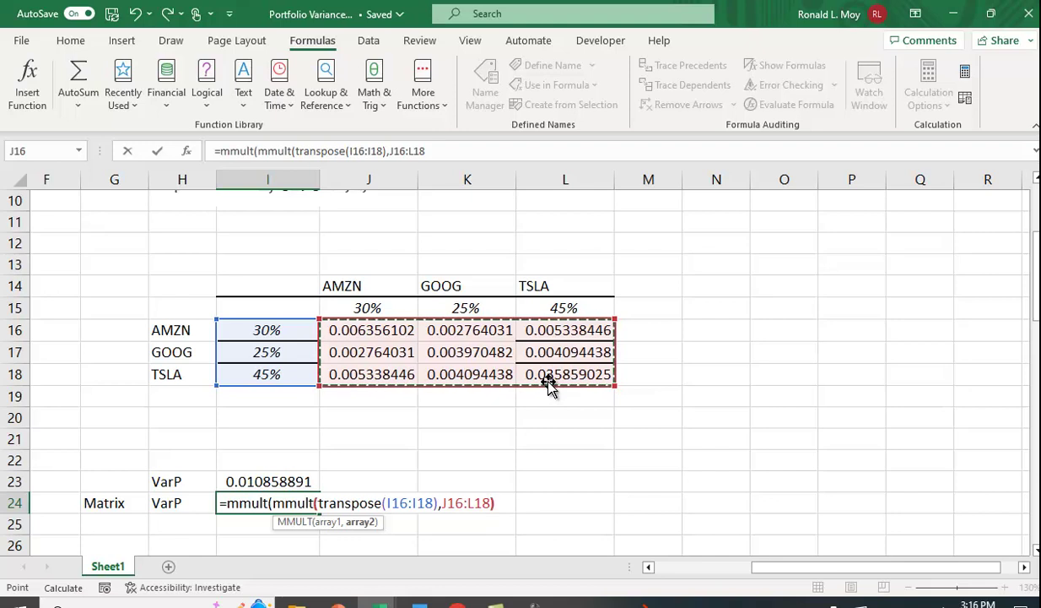
text(),)
scroll(549, 384, up, 1)
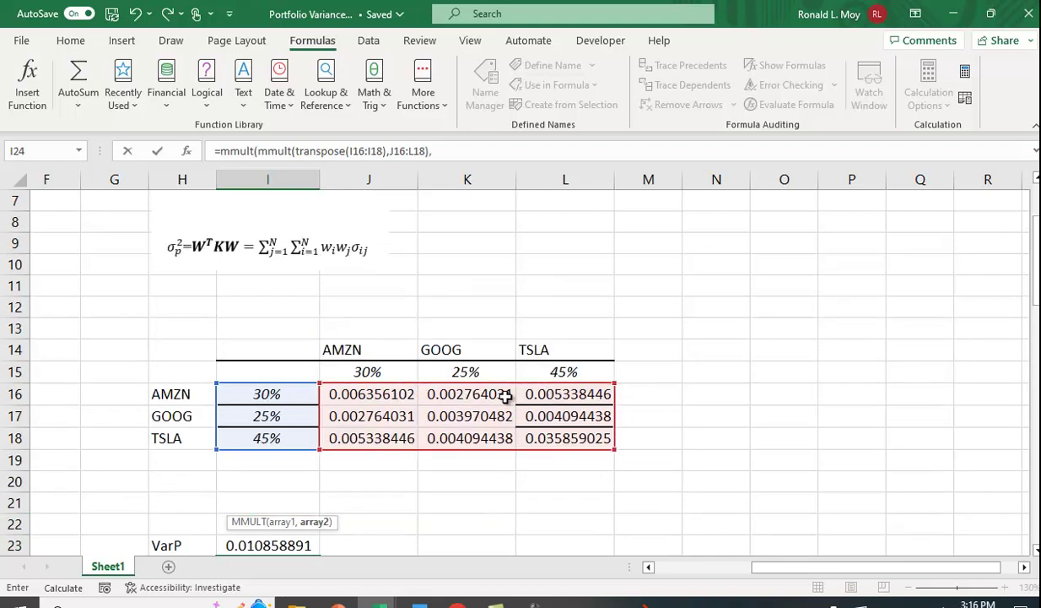
drag(267, 395, 265, 437)
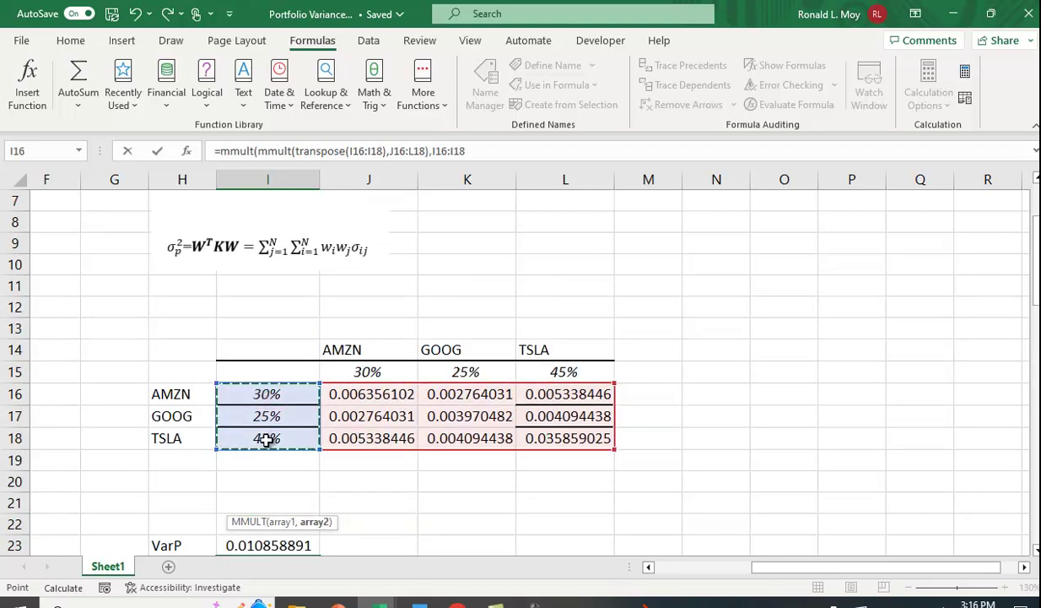
scroll(807, 466, down, 1)
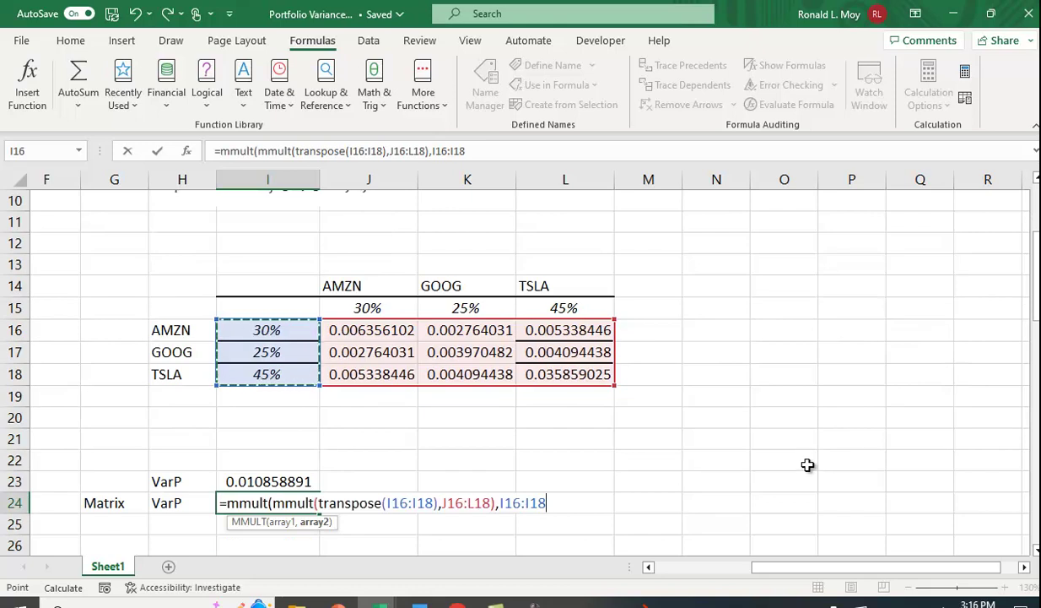
text())
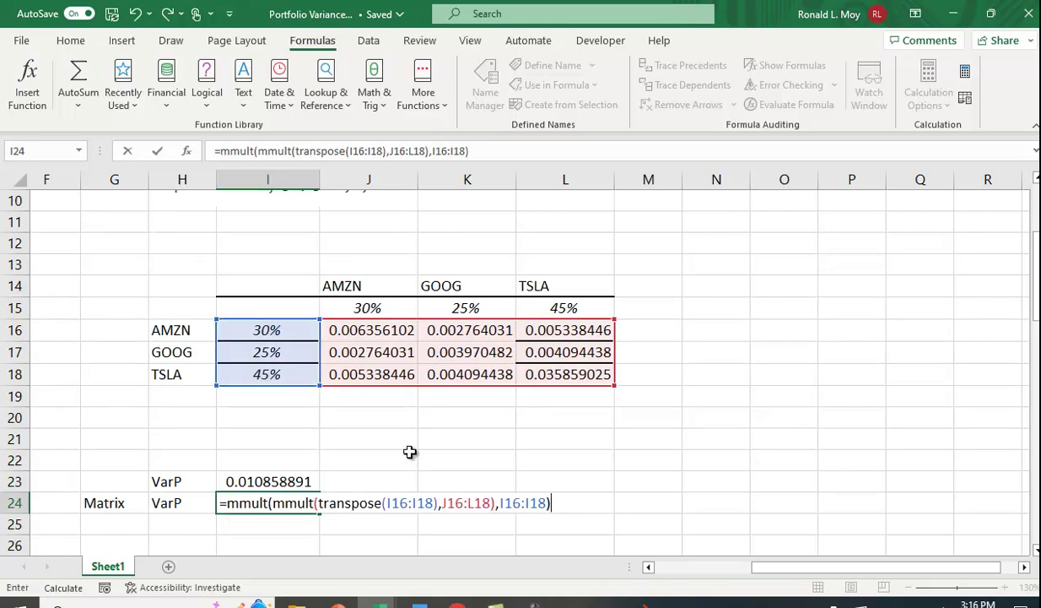
key(Return)
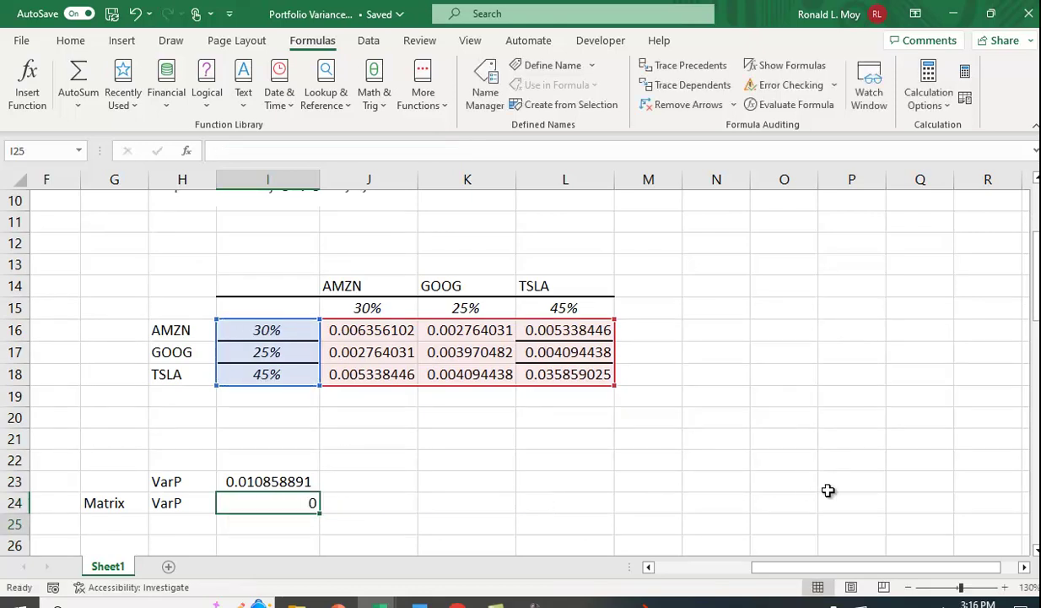
- Increase the displayed precision of both VarP results in I24 and I23 to ten decimal places
click(286, 504)
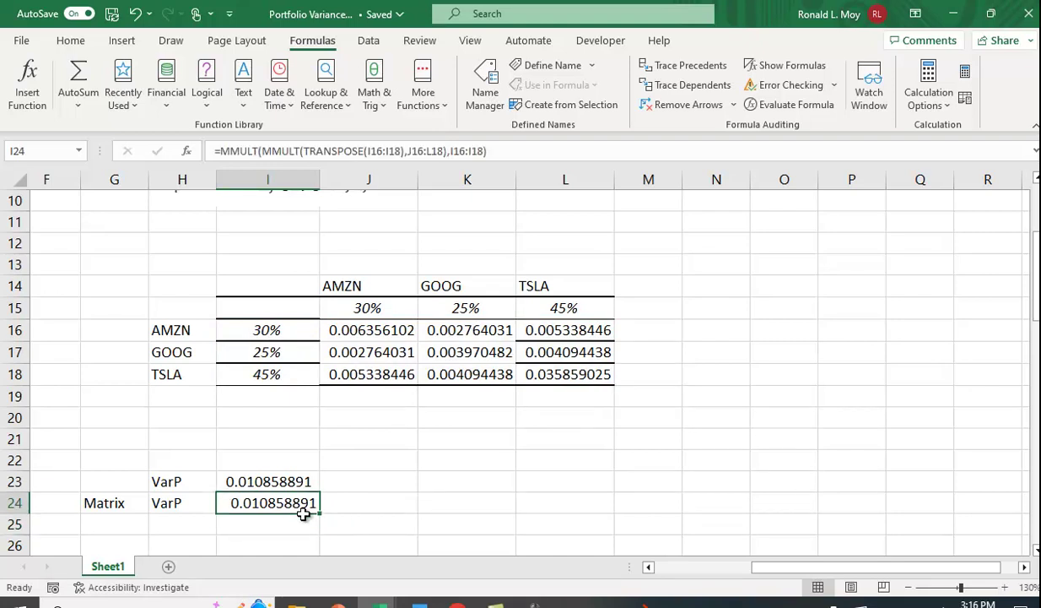
click(69, 42)
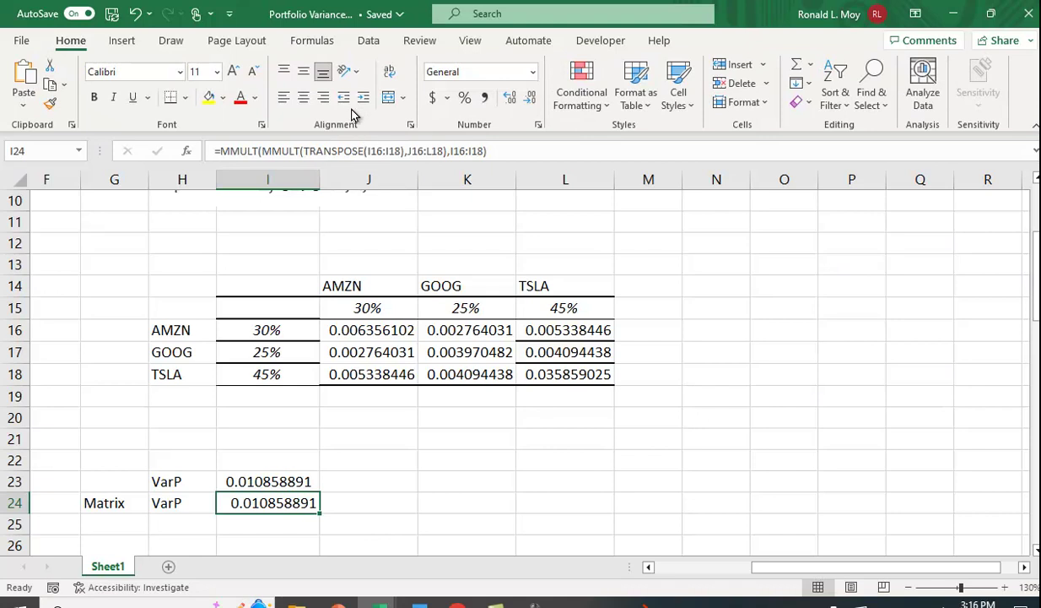
click(510, 100)
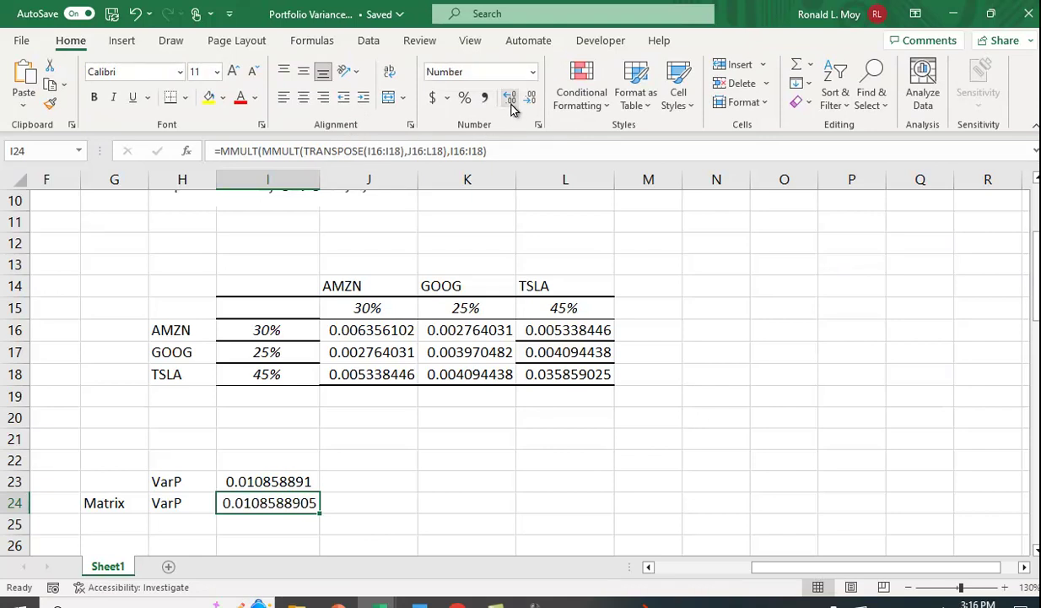
click(292, 477)
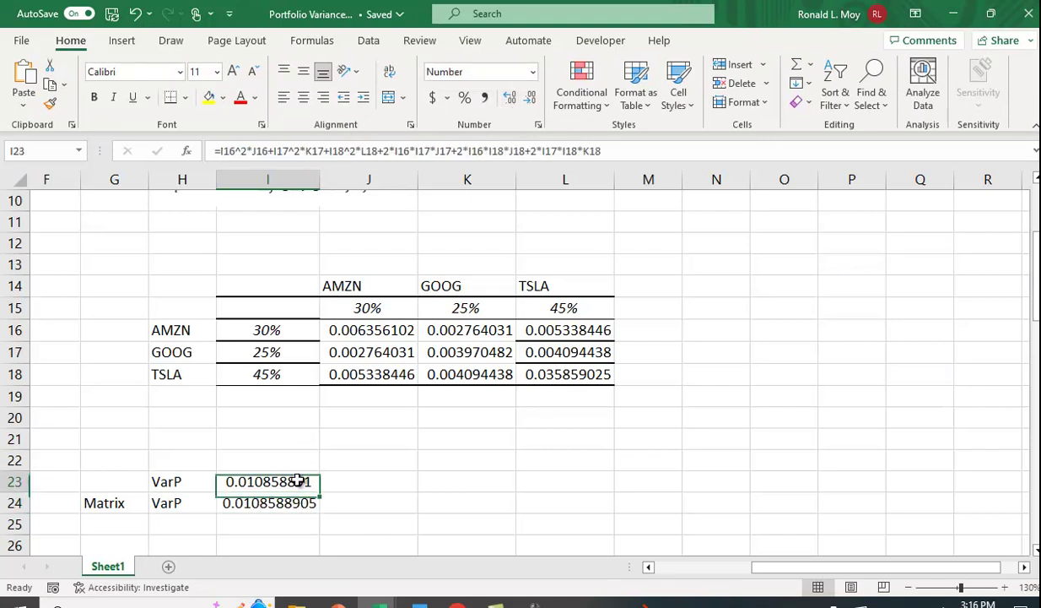
click(511, 98)
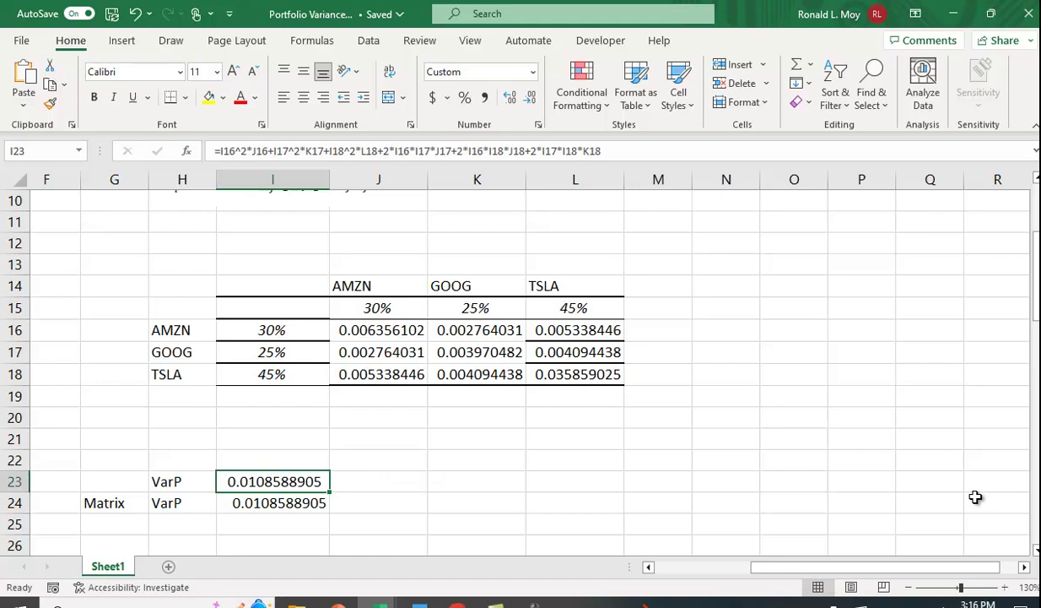
scroll(975, 497, up, 3)
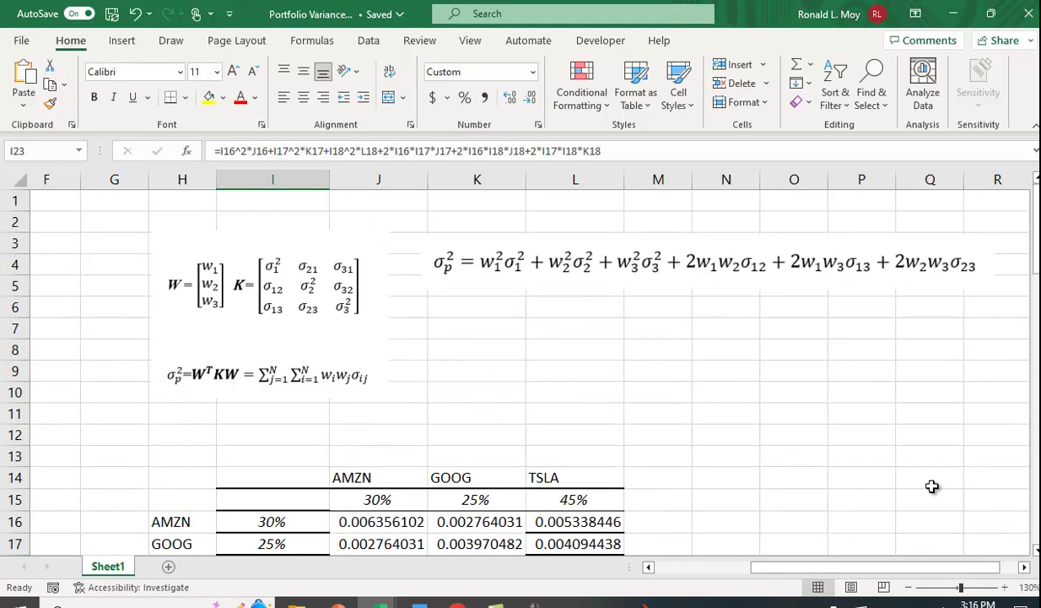